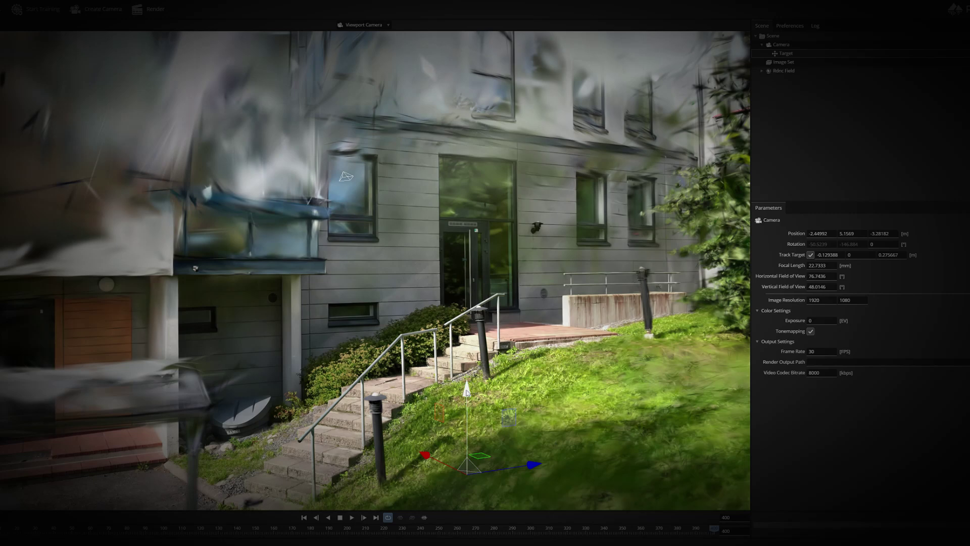
# - Drag the target gizmo's green axis up to the doorway so Track Target Y reads about 2.28
pyautogui.moveTo(467, 390); pyautogui.dragTo(444, 232)
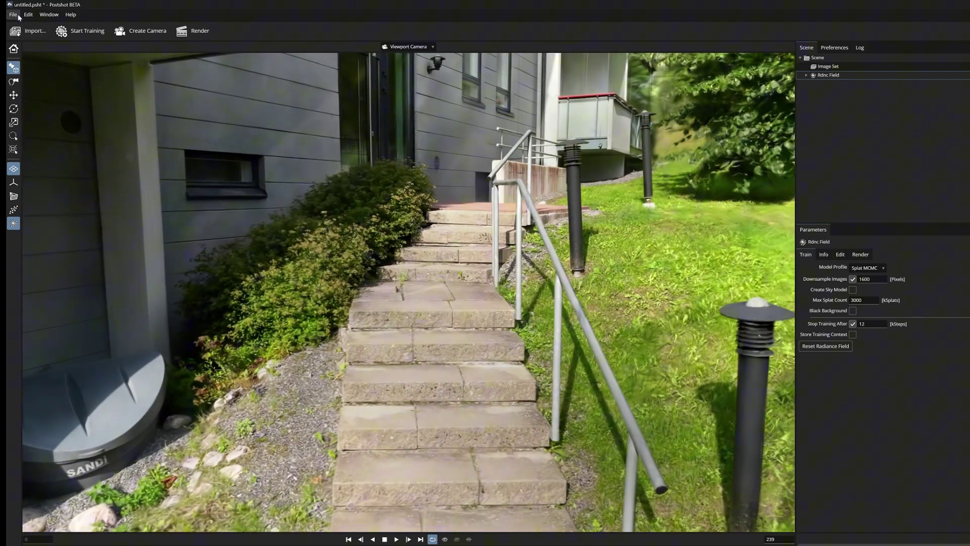
# - Save the stairs scene as Rappu.psht inside a newly created folder
pyautogui.click(13, 14)
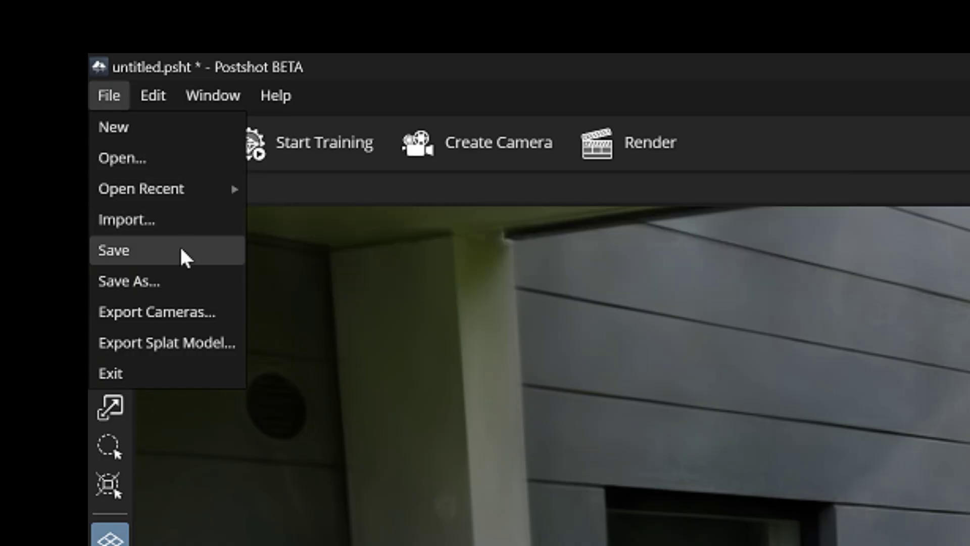
pyautogui.click(185, 252)
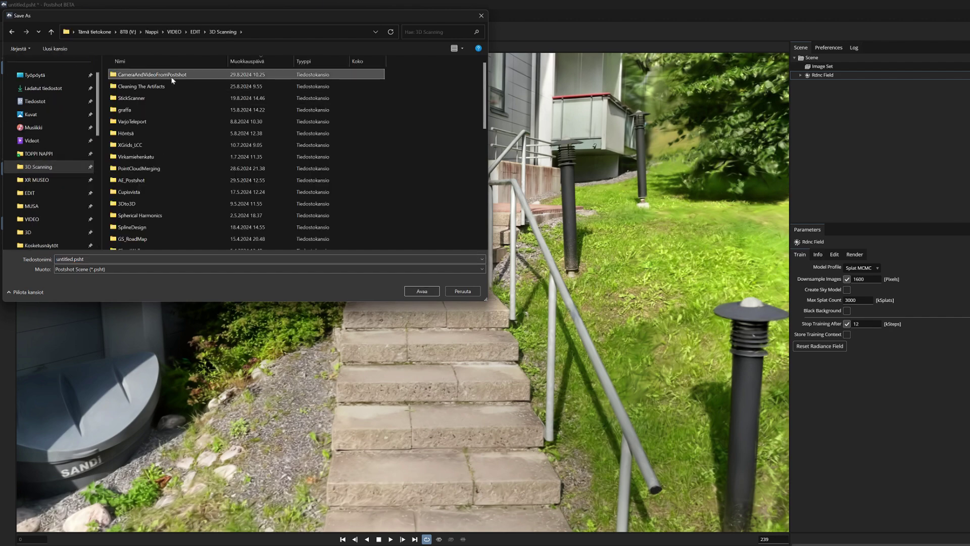
pyautogui.rightClick(175, 156)
pyautogui.click(314, 272)
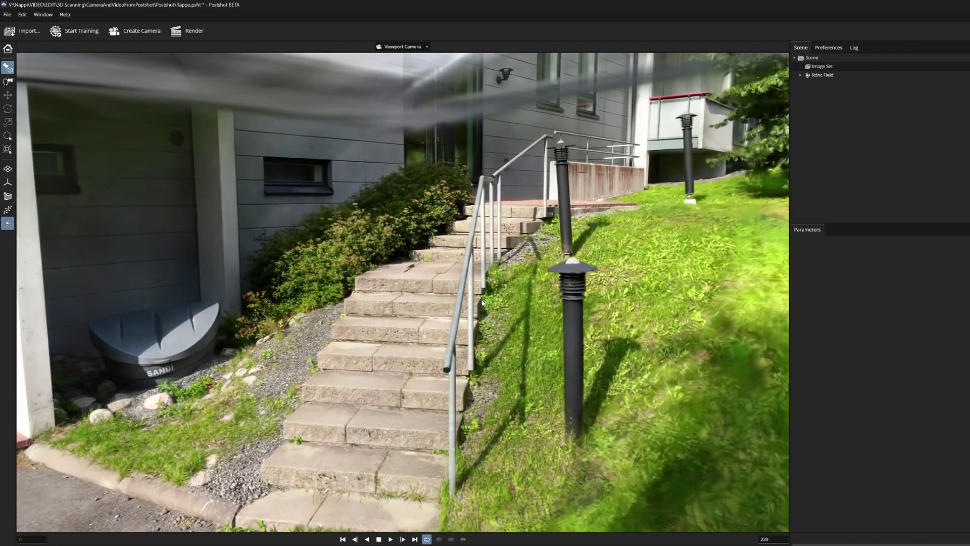
# - Check the Viewport Camera list, then create a 30 mm, 1920×1080, 30 FPS Camera at the current viewpoint
pyautogui.click(422, 48)
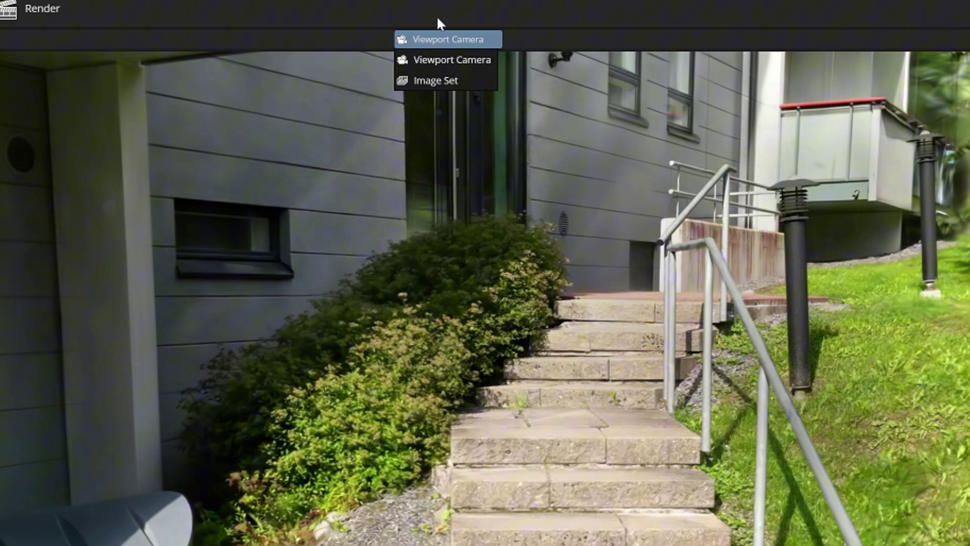
pyautogui.click(437, 15)
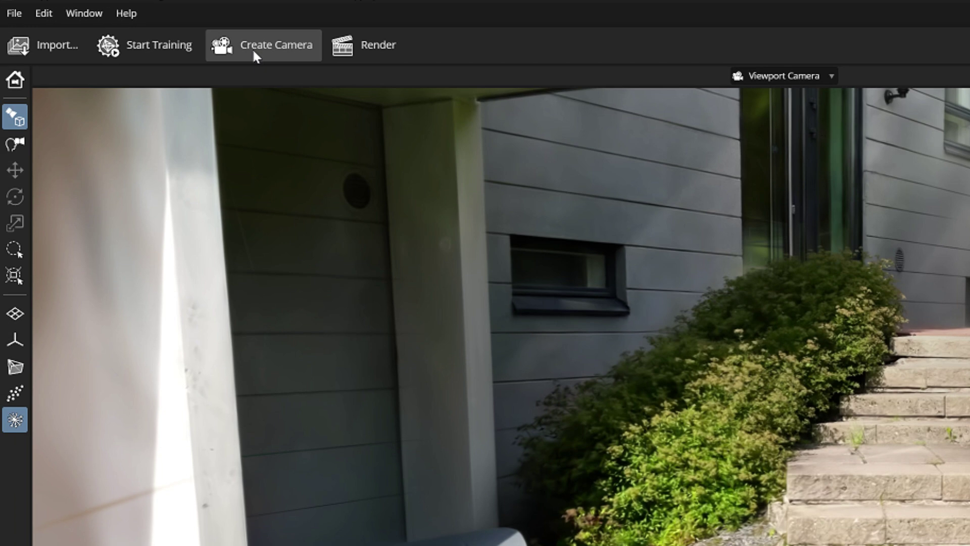
pyautogui.click(241, 47)
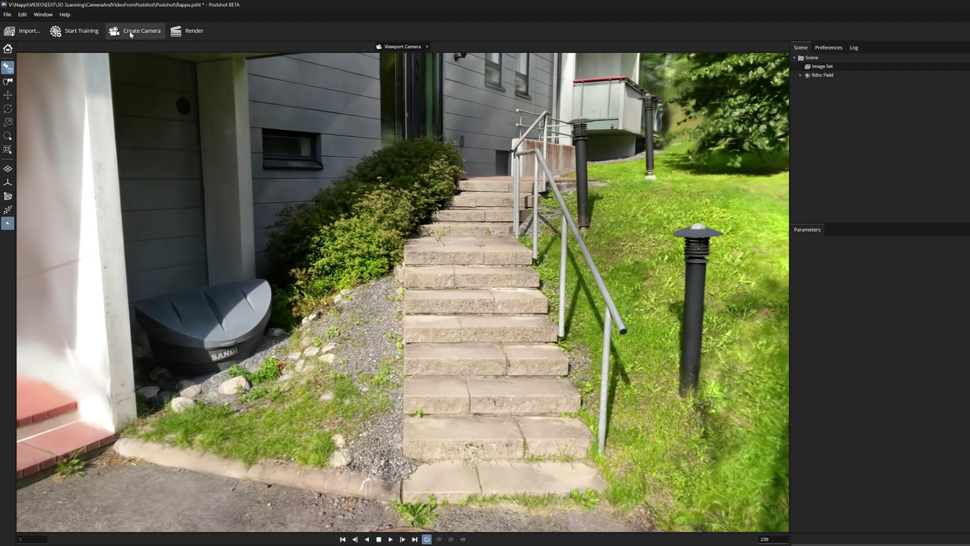
pyautogui.click(130, 33)
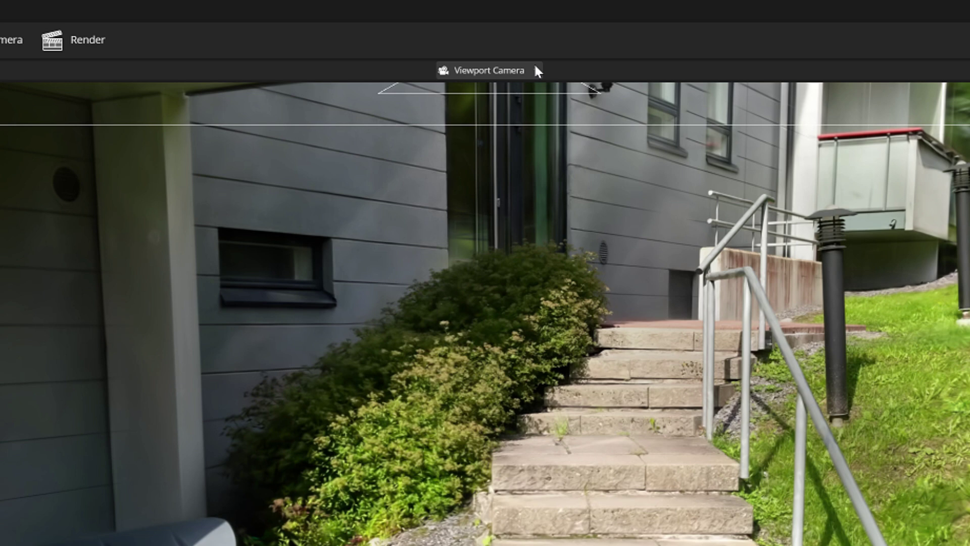
# - Switch the Viewport Camera dropdown to the new Camera
pyautogui.click(535, 66)
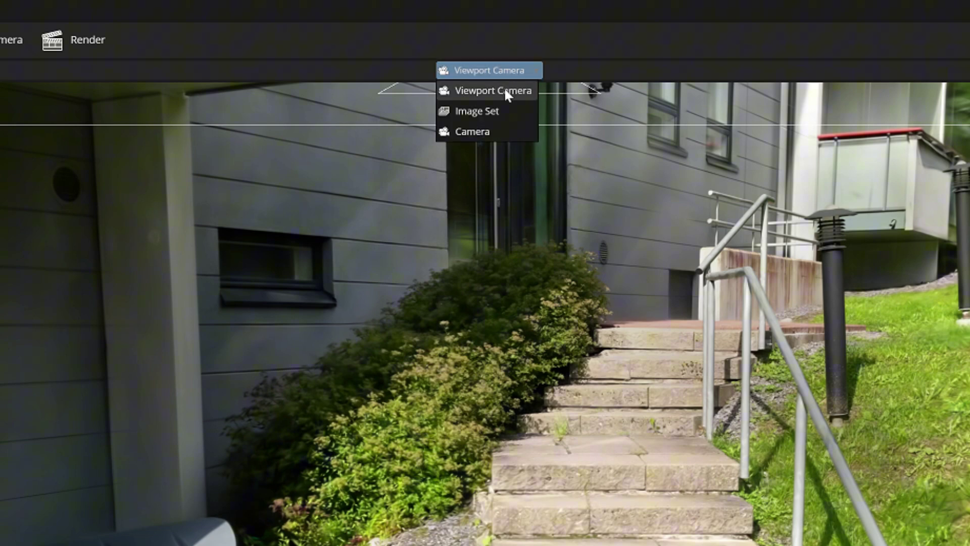
pyautogui.click(507, 133)
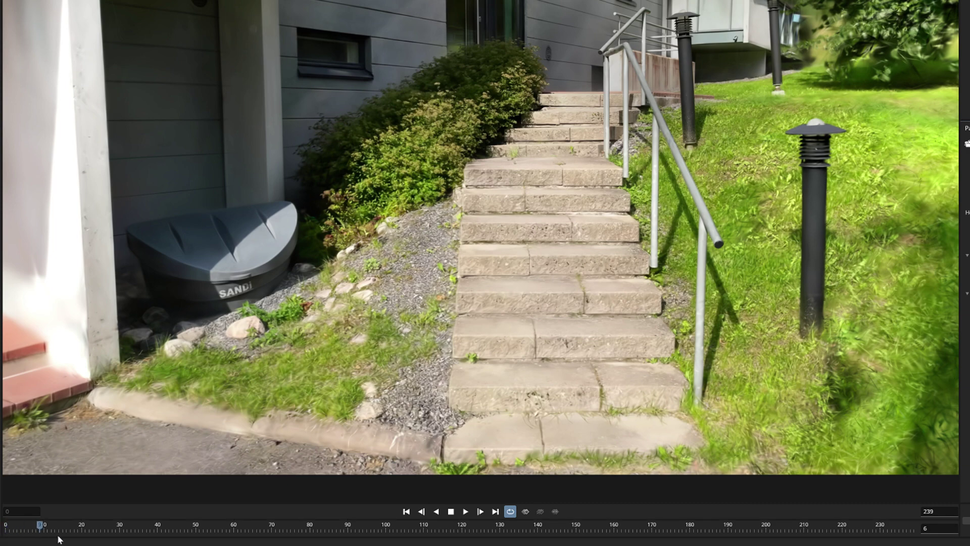
# - Scrub the timeline to around frame 103, then change the end frame from 239 to 400
pyautogui.moveTo(271, 543); pyautogui.dragTo(387, 543)
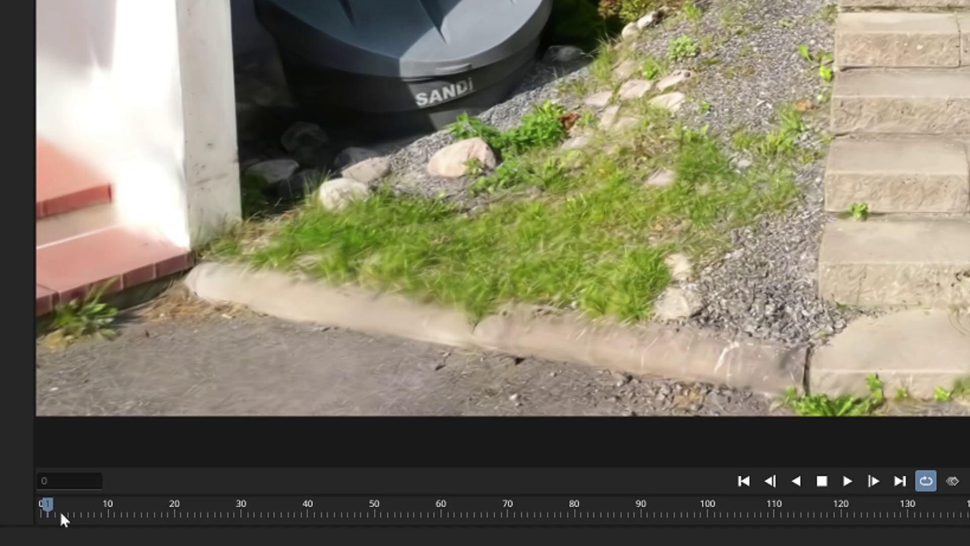
pyautogui.moveTo(16, 531); pyautogui.dragTo(415, 541)
pyautogui.moveTo(760, 535); pyautogui.dragTo(41, 512)
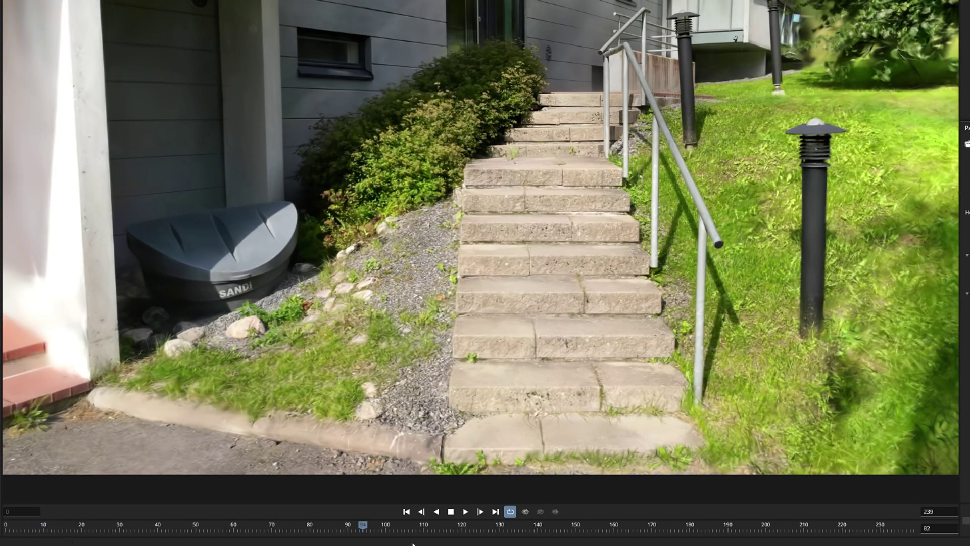
pyautogui.moveTo(418, 543); pyautogui.dragTo(383, 543)
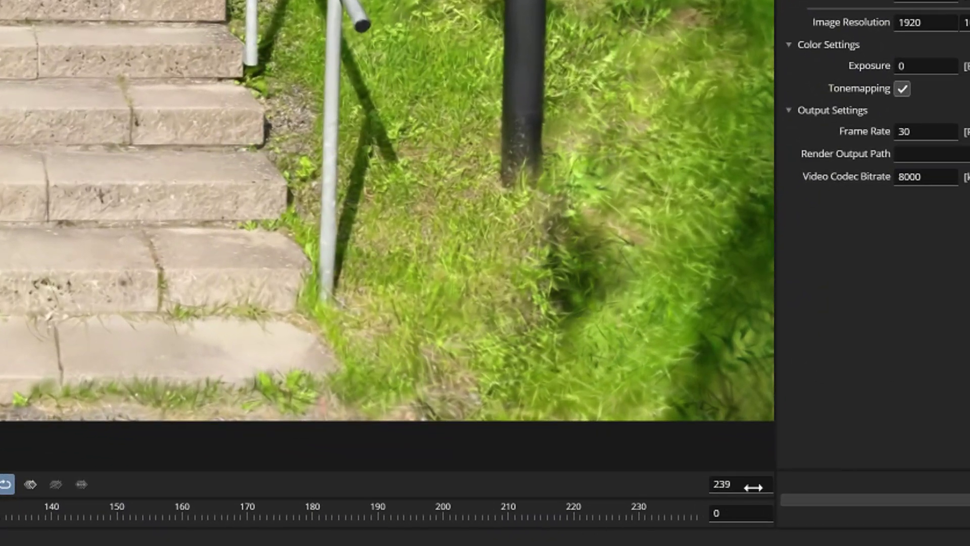
pyautogui.click(748, 487)
pyautogui.press('Return')
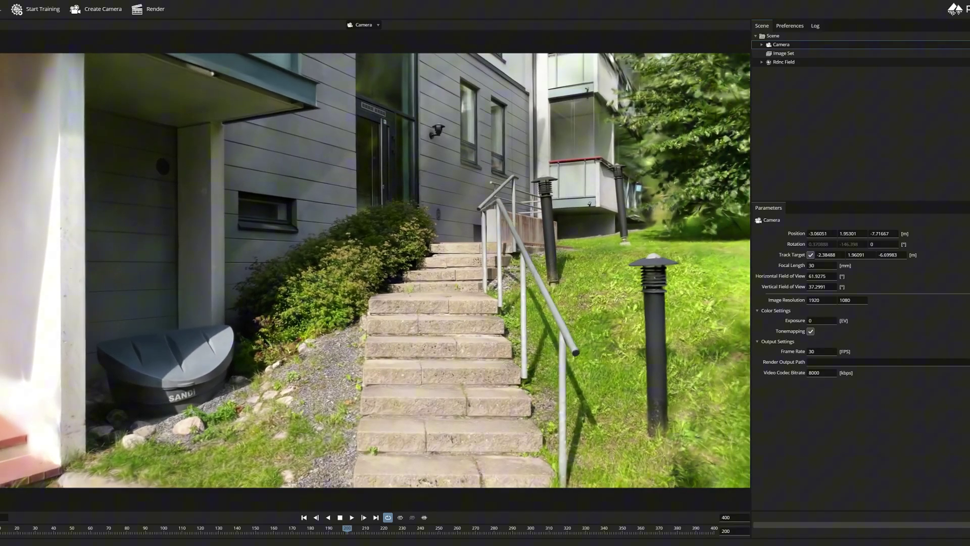
# - Fly the camera with WASD up the stairs to the entrance door, then back and above the steps
pyautogui.press('w')
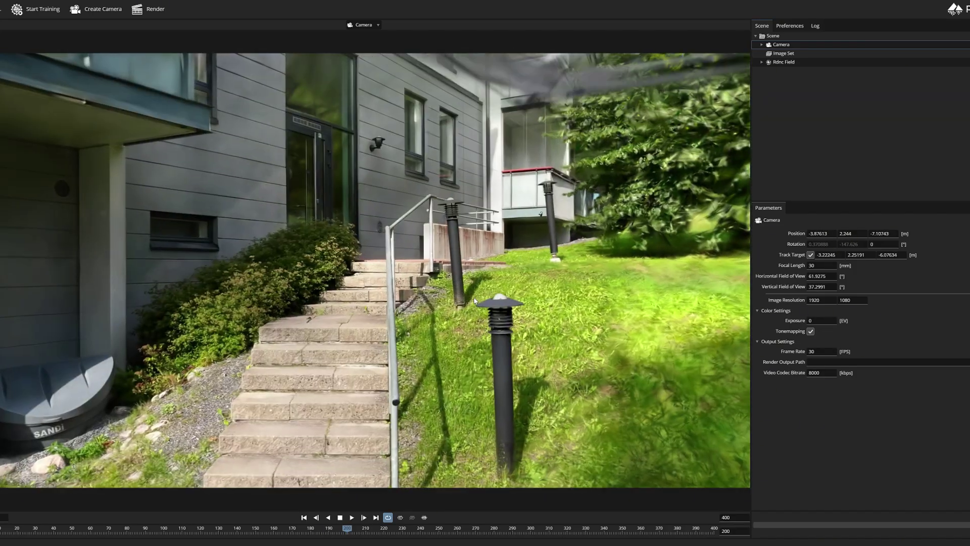
pyautogui.press('w')
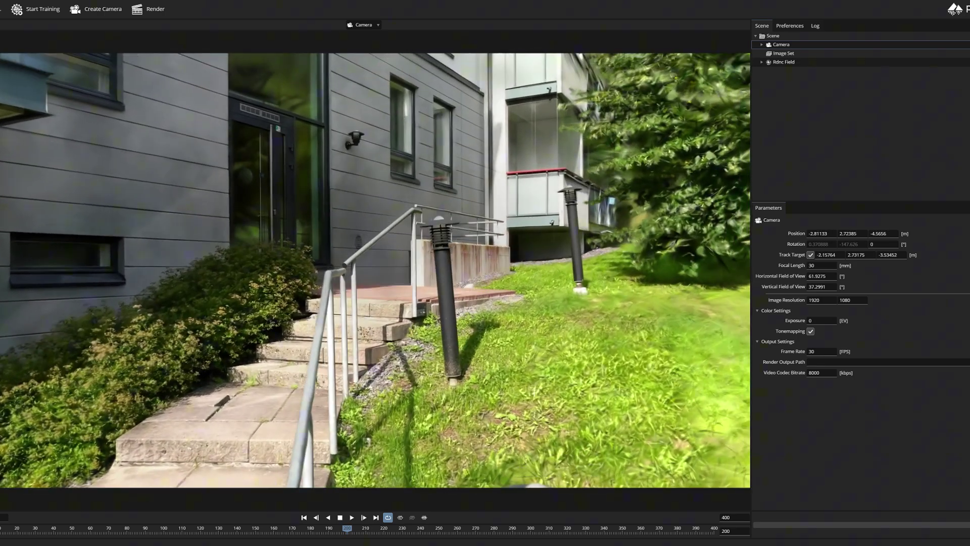
pyautogui.press('w')
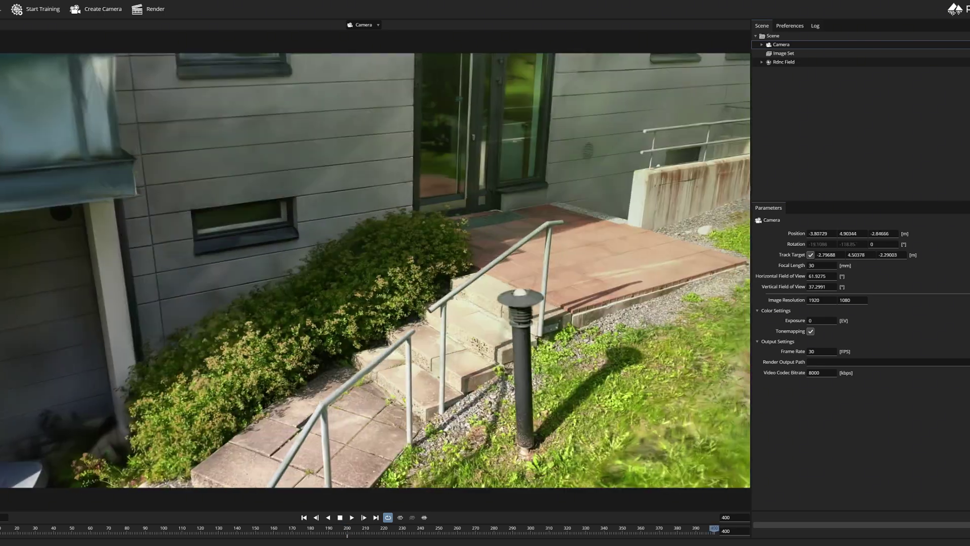
pyautogui.press('w')
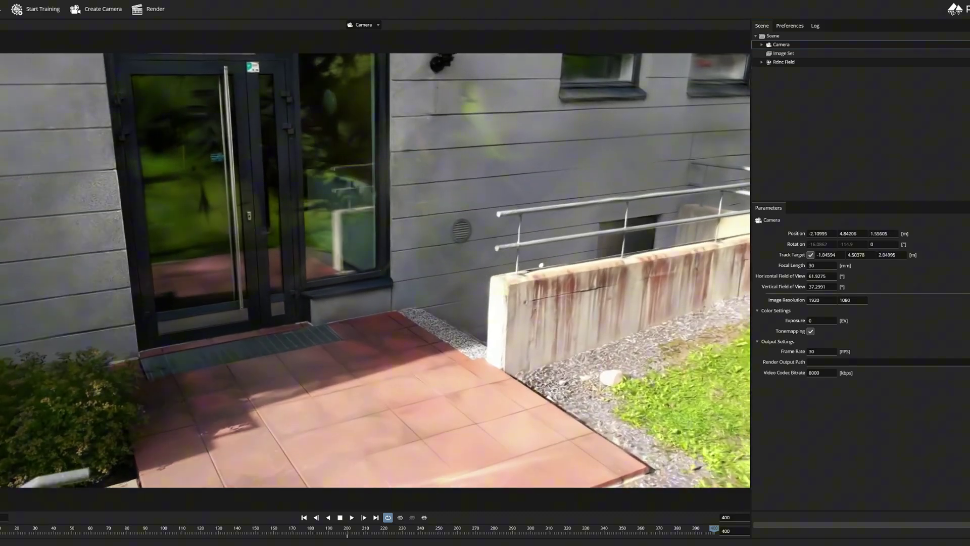
pyautogui.press('w')
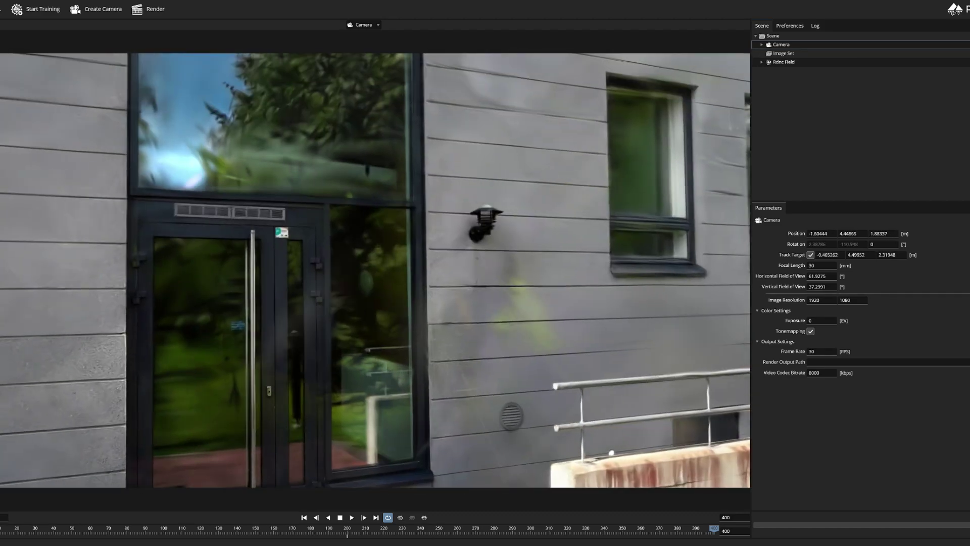
pyautogui.press('w')
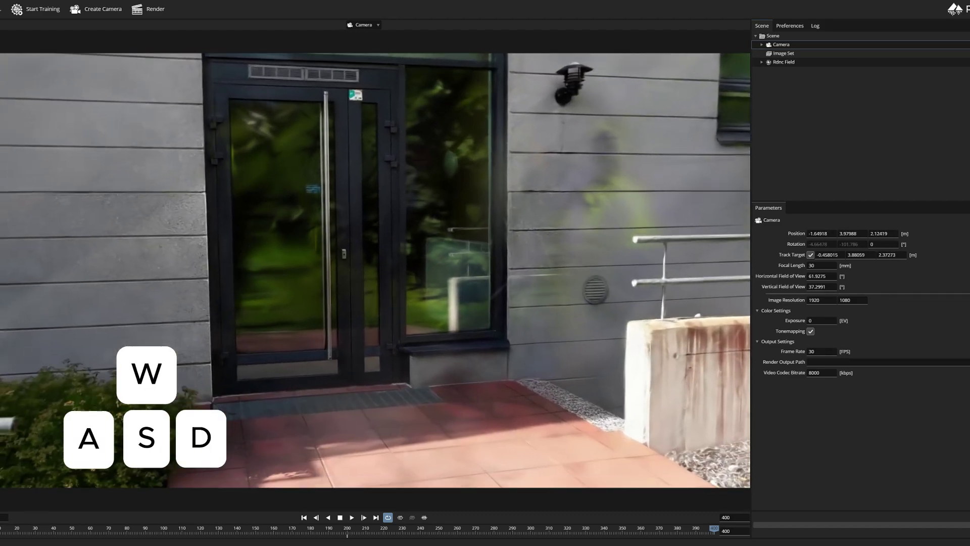
pyautogui.press('s')
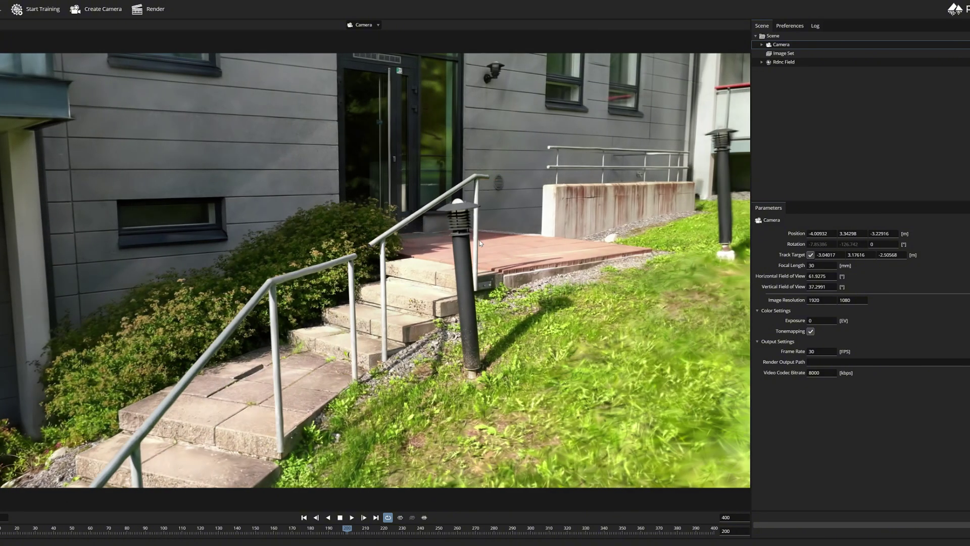
pyautogui.press('e')
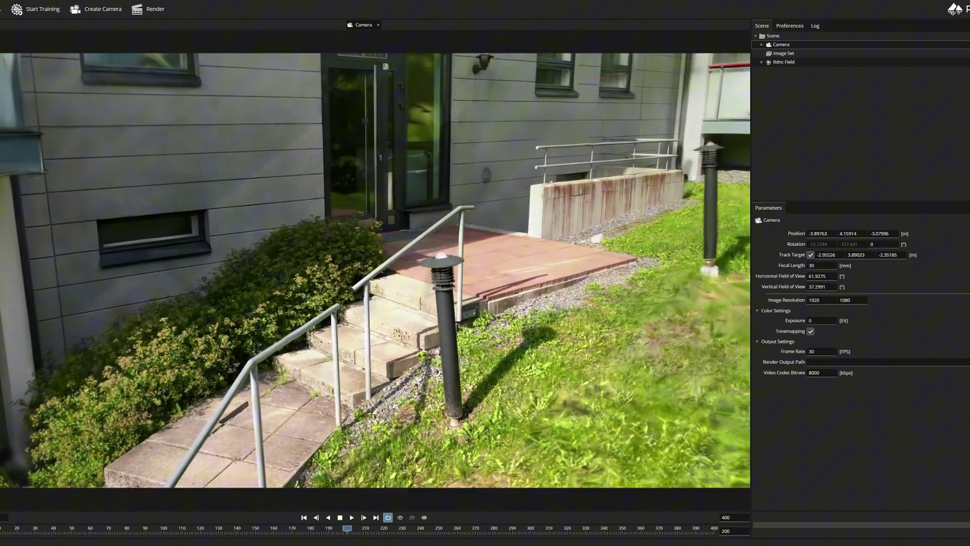
pyautogui.press('w')
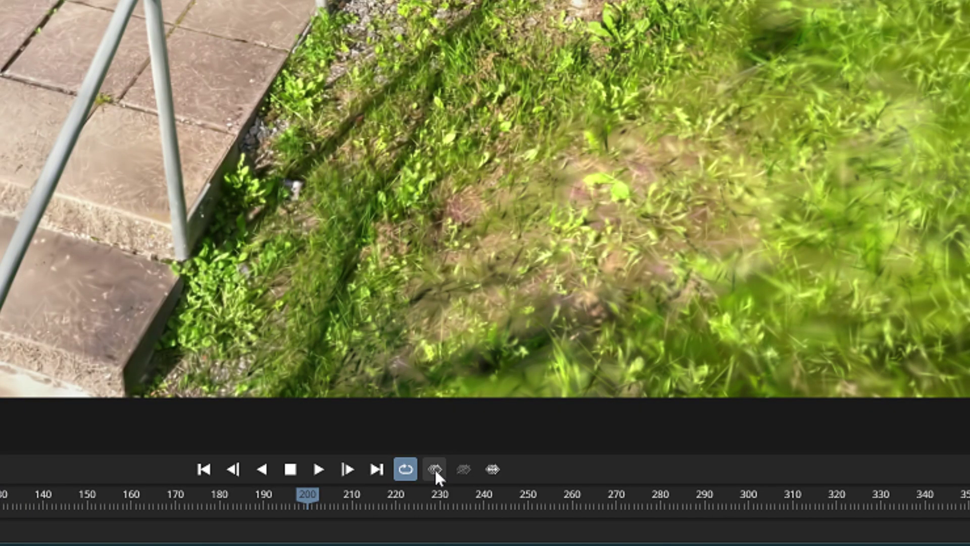
# - Add a camera keyframe at frame 200 and scrub back over earlier frames
pyautogui.click(435, 470)
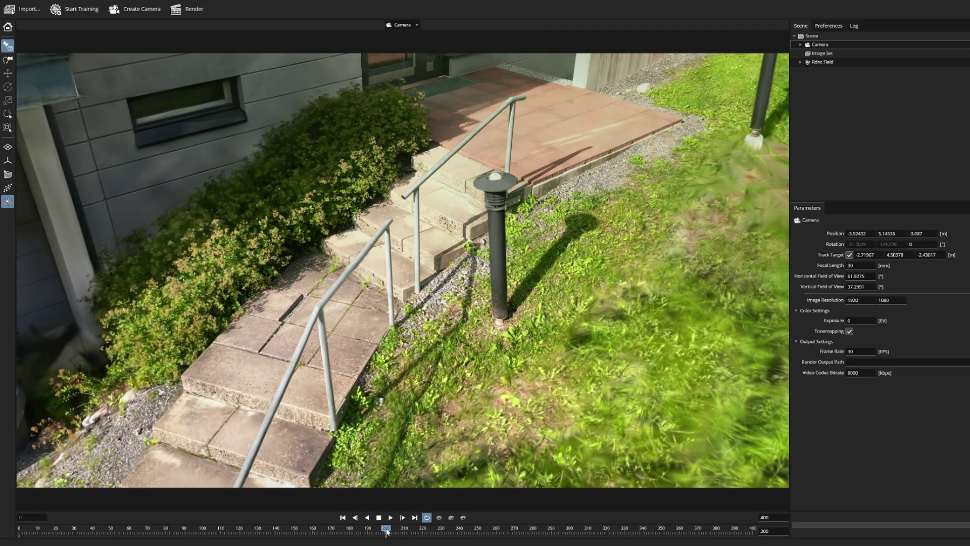
pyautogui.moveTo(386, 530)
pyautogui.mouseDown()
pyautogui.moveTo(19, 537)
pyautogui.moveTo(368, 539)
pyautogui.moveTo(386, 538)
pyautogui.moveTo(23, 539)
pyautogui.moveTo(514, 526)
pyautogui.moveTo(595, 527)
pyautogui.moveTo(639, 540)
pyautogui.moveTo(145, 538)
pyautogui.moveTo(8, 528)
pyautogui.moveTo(390, 545)
pyautogui.mouseUp()
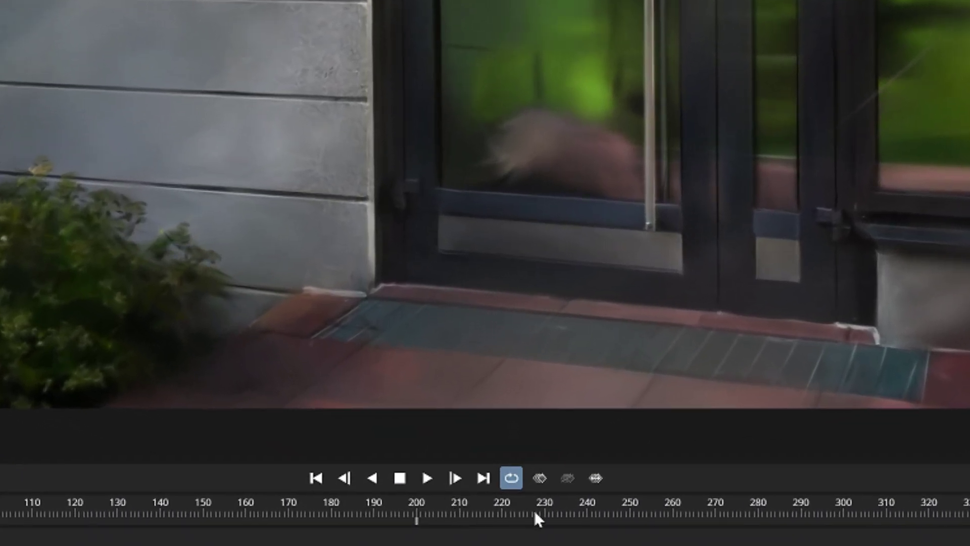
# - Add a keyframe at the current frame, scrub between frames 197 and 228, then play the animation
pyautogui.click(540, 480)
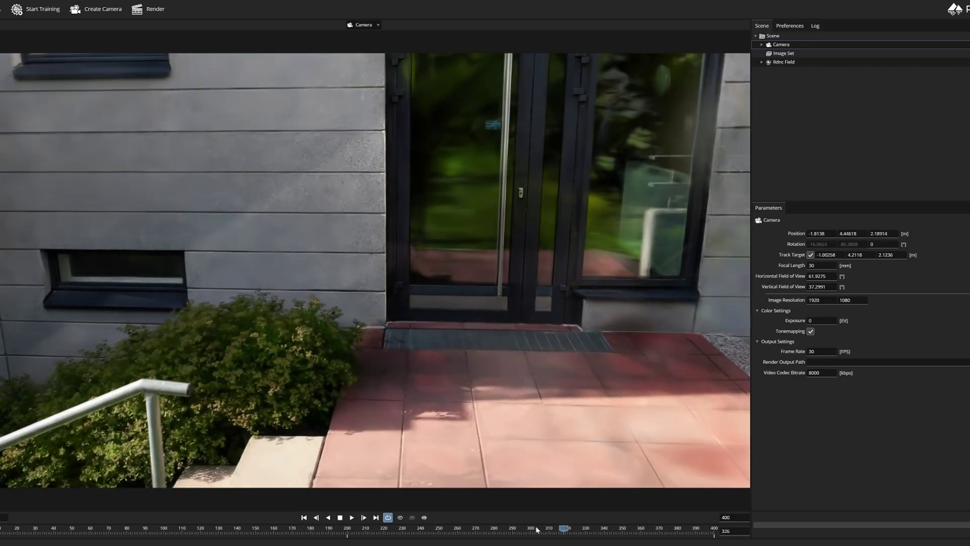
pyautogui.moveTo(537, 529); pyautogui.dragTo(1, 530)
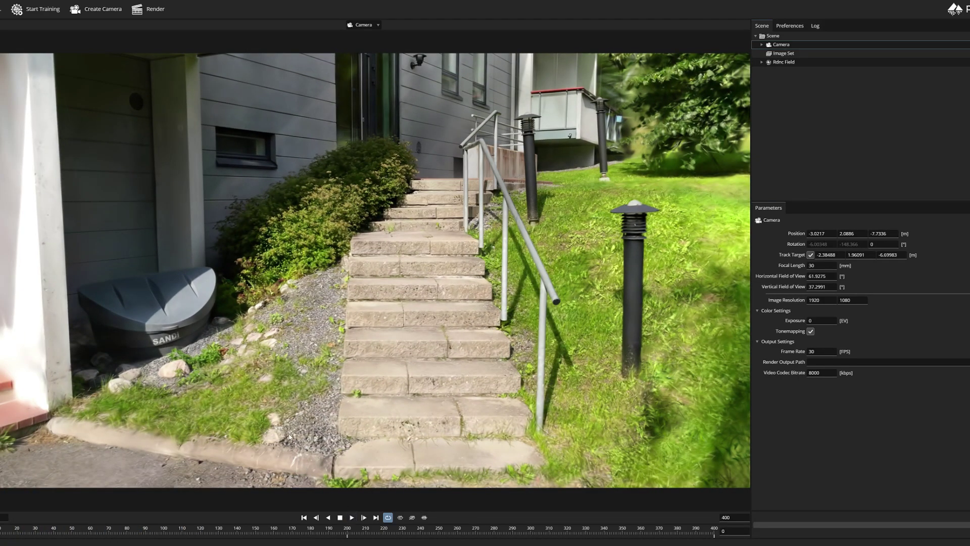
pyautogui.moveTo(351, 531); pyautogui.dragTo(383, 533)
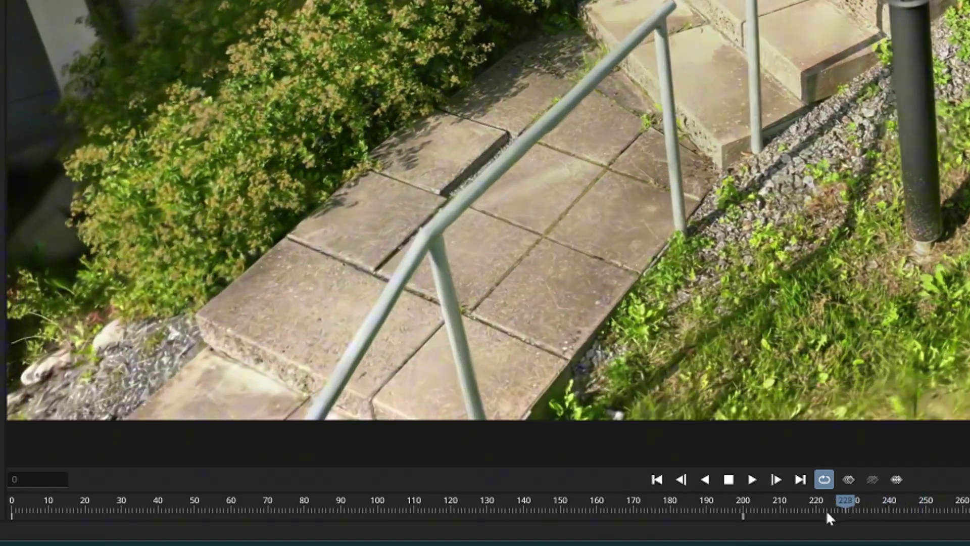
pyautogui.moveTo(818, 512); pyautogui.dragTo(11, 515)
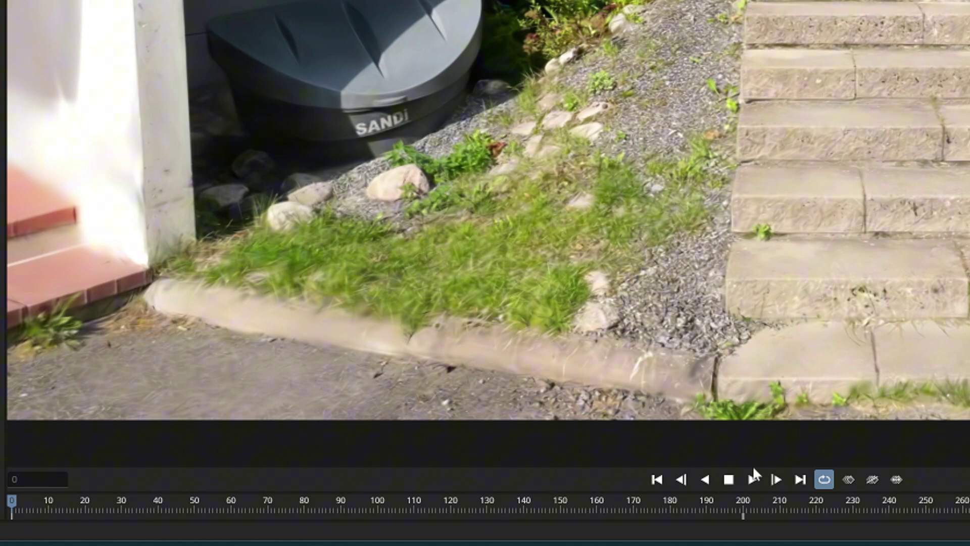
pyautogui.click(753, 479)
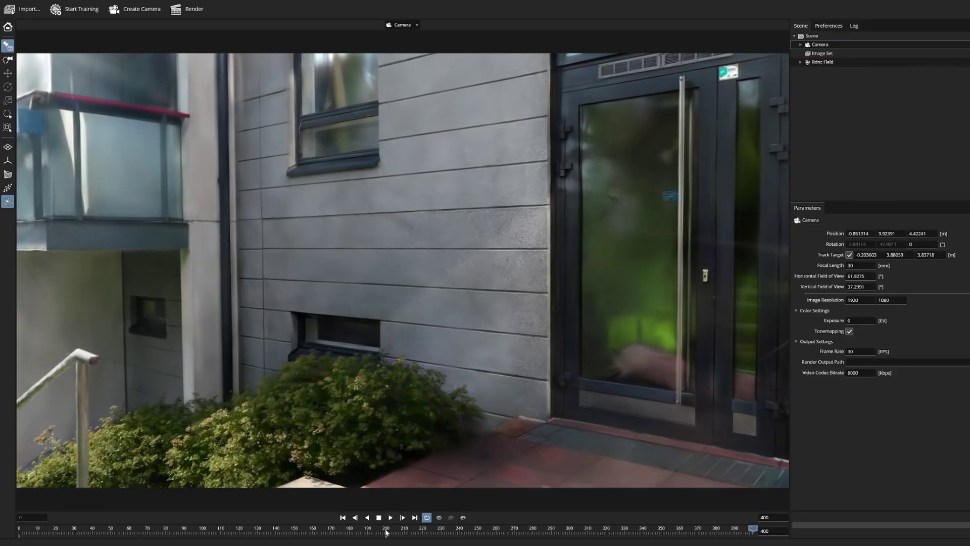
# - Move the playhead to frame 200 and remove the camera's keys there
pyautogui.click(384, 530)
pyautogui.click(386, 531)
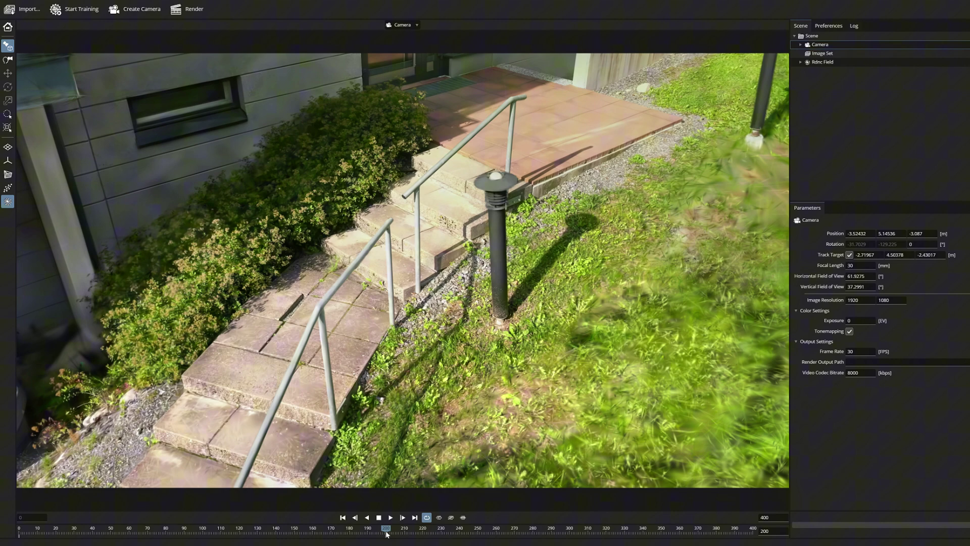
pyautogui.click(451, 517)
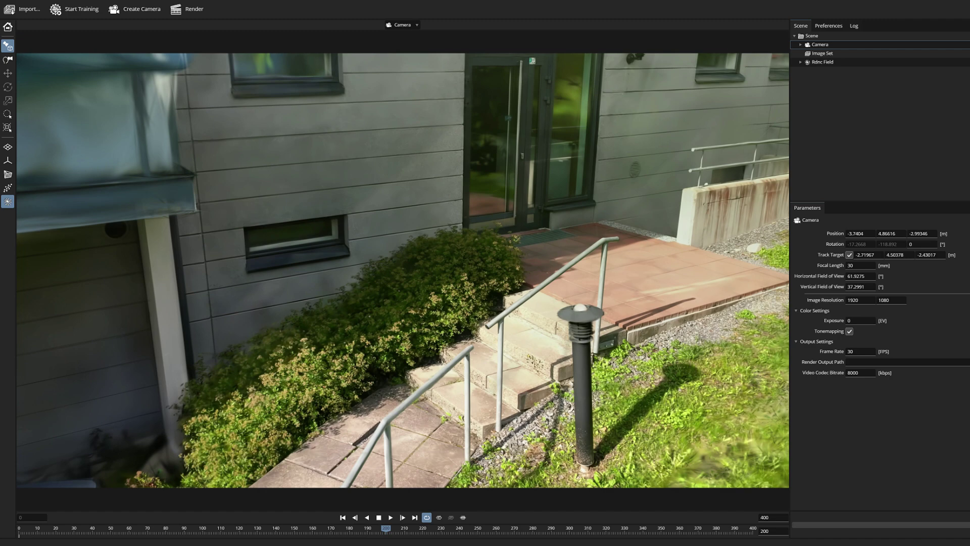
# - Orbit and fly the camera into a side view of the stairs across the grassy slope
pyautogui.moveTo(505, 441); pyautogui.dragTo(410, 441)
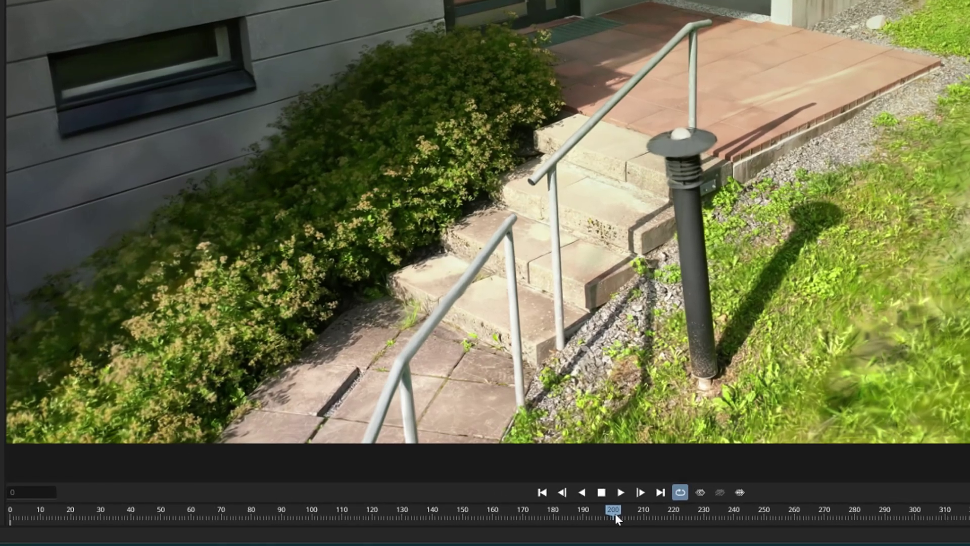
pyautogui.click(613, 514)
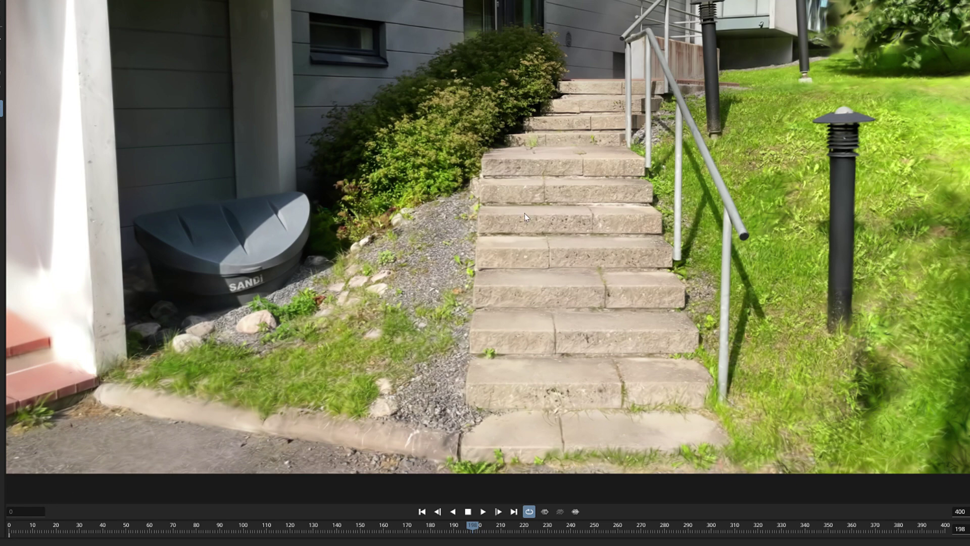
pyautogui.press('a')
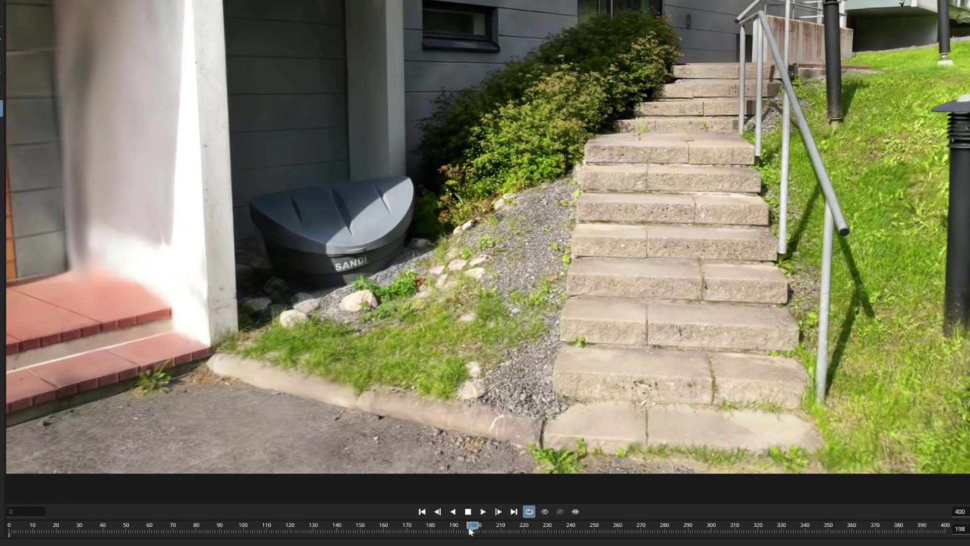
pyautogui.press('Right')
pyautogui.press('Right')
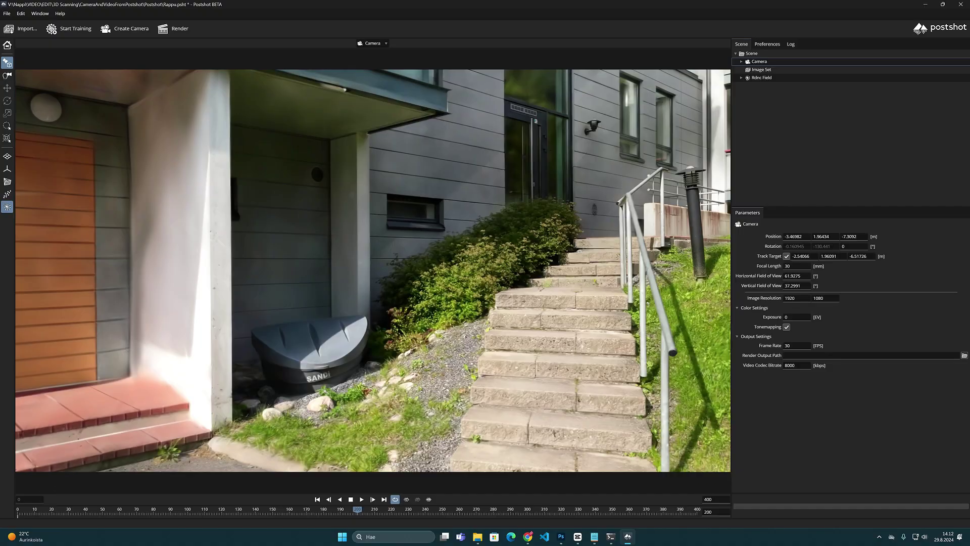
pyautogui.press('d')
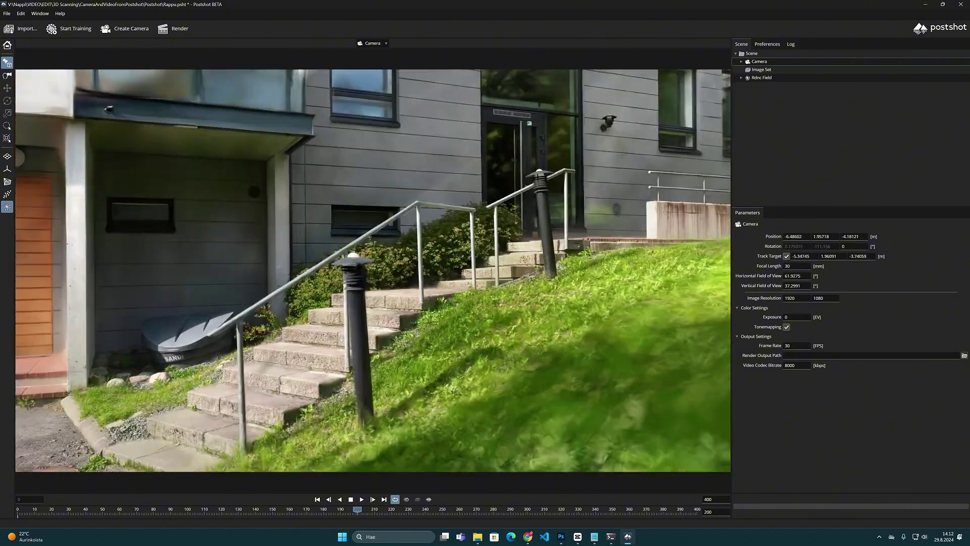
pyautogui.press('d')
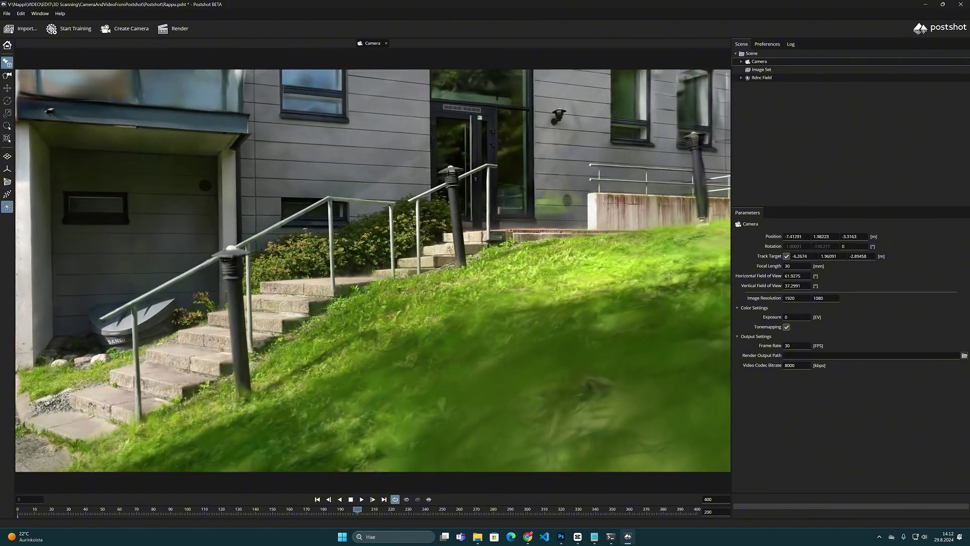
pyautogui.press('d')
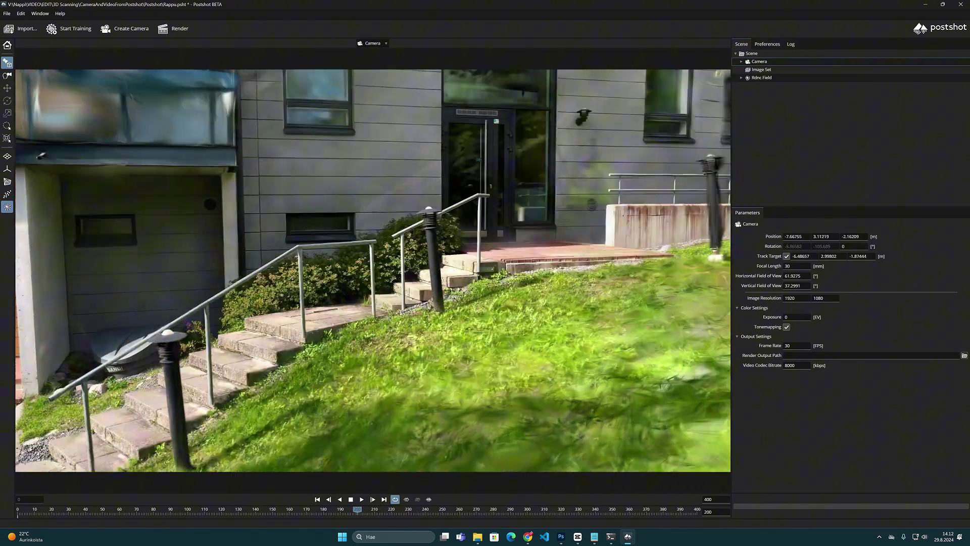
pyautogui.press('d')
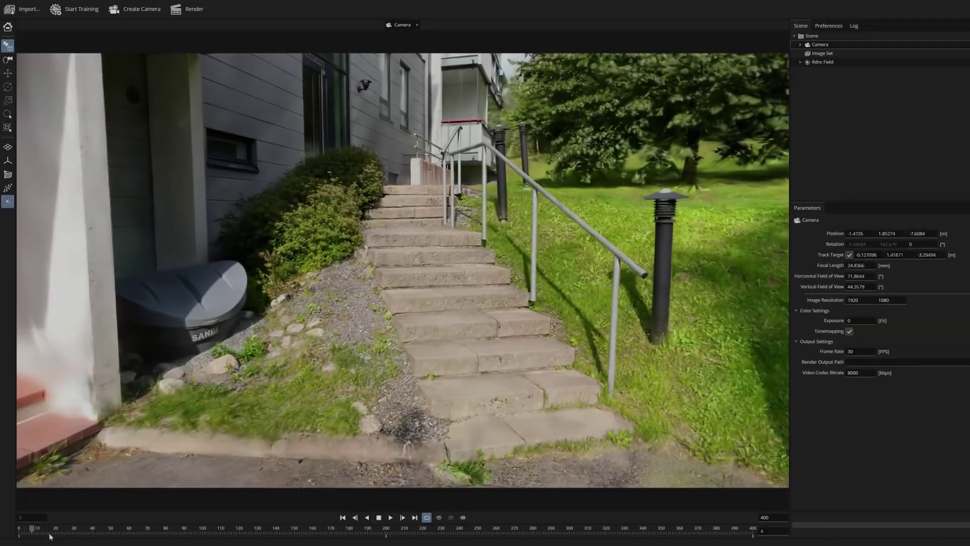
pyautogui.press('w')
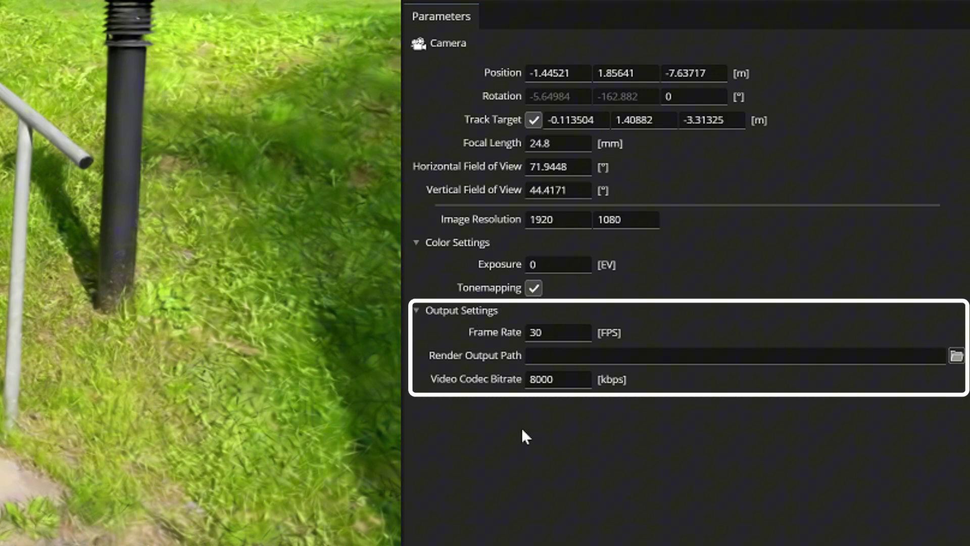
pyautogui.click(556, 336)
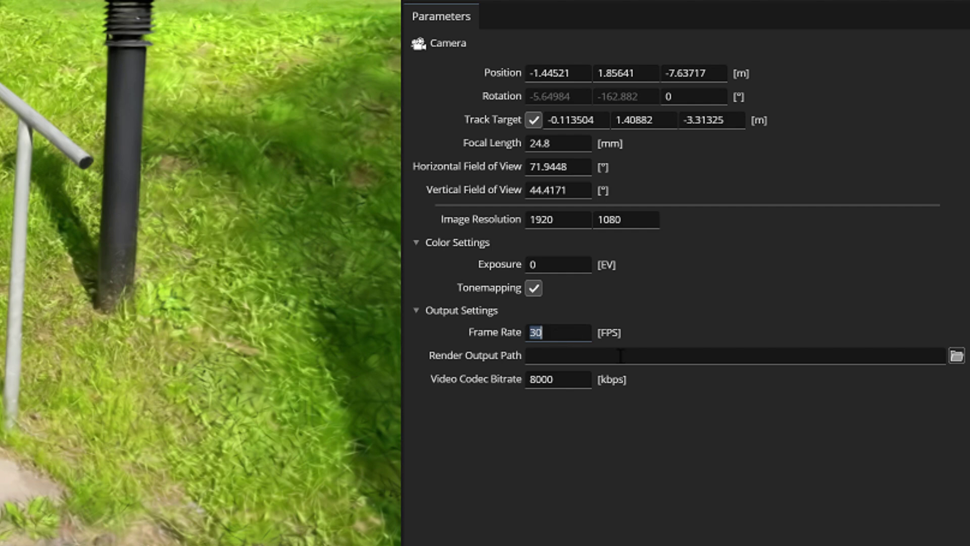
pyautogui.click(653, 335)
# - Change the Video Codec Bitrate field from 8000 to 22000 kbps
pyautogui.click(572, 382)
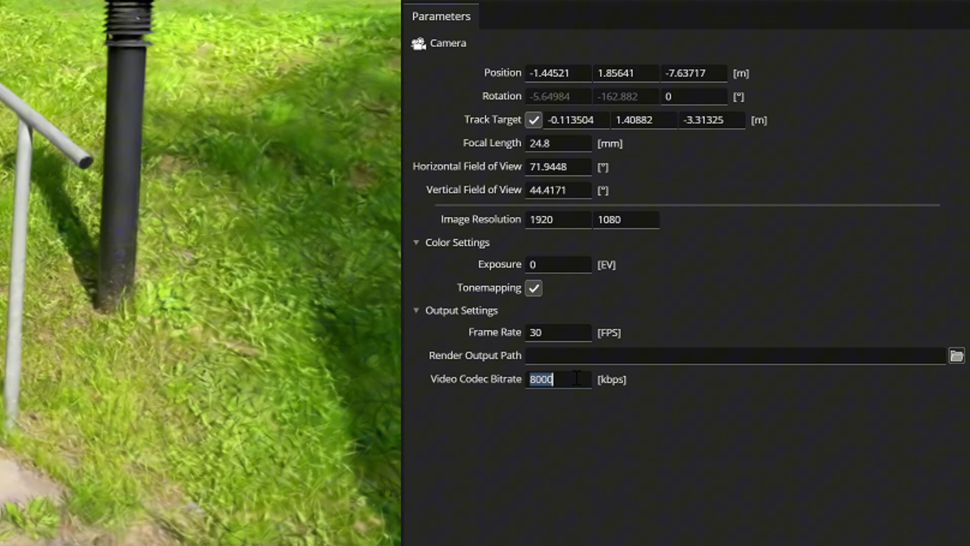
pyautogui.write('22000')
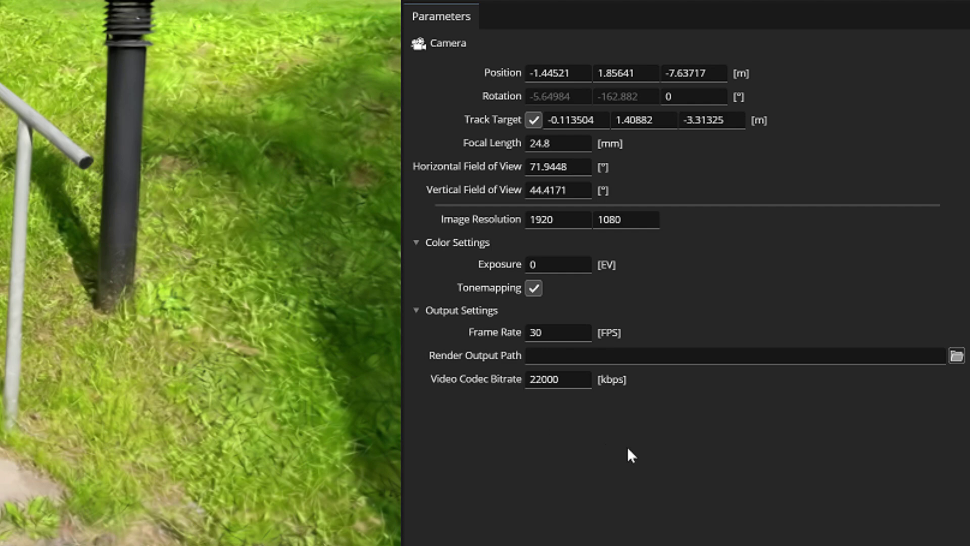
# - Browse to the GS-anims folder and enter Stairs03 as the output file name
pyautogui.click(956, 357)
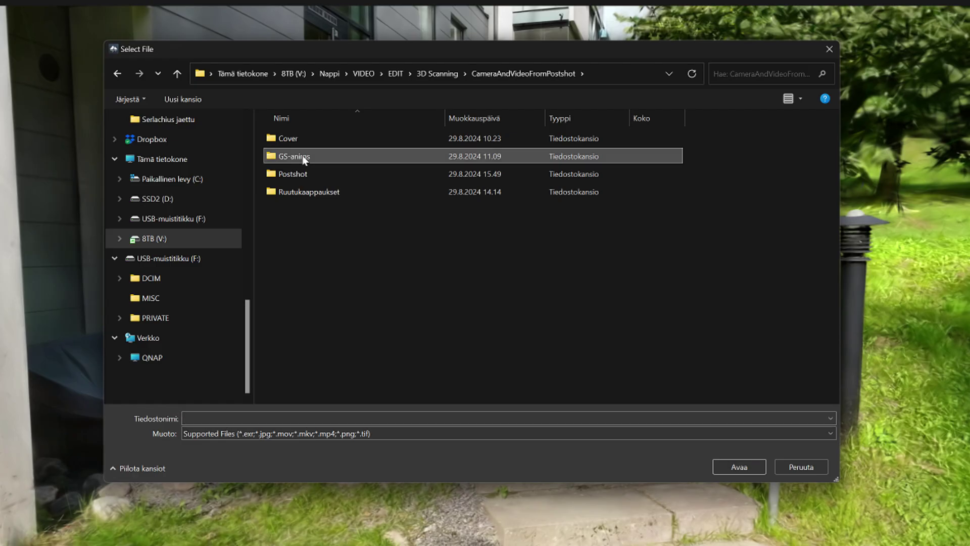
pyautogui.doubleClick(303, 160)
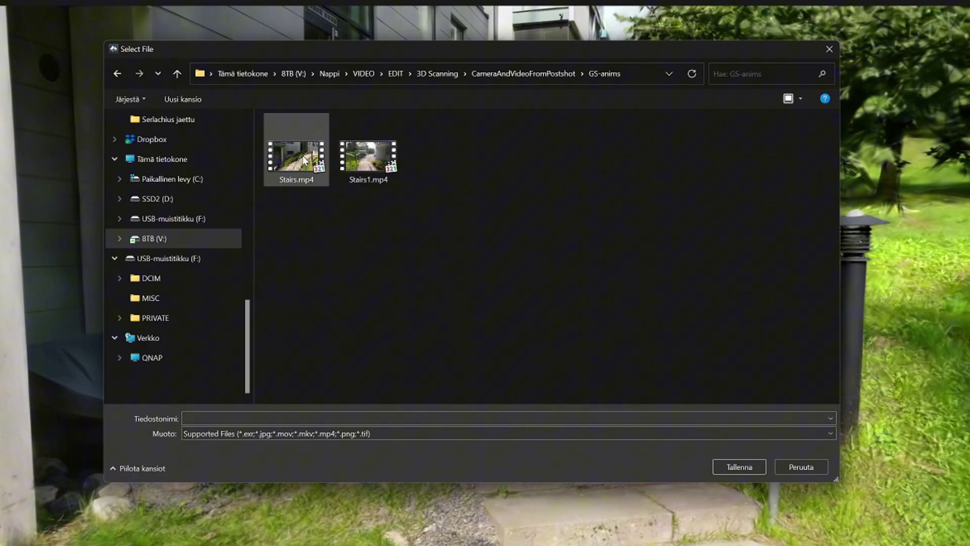
pyautogui.click(198, 419)
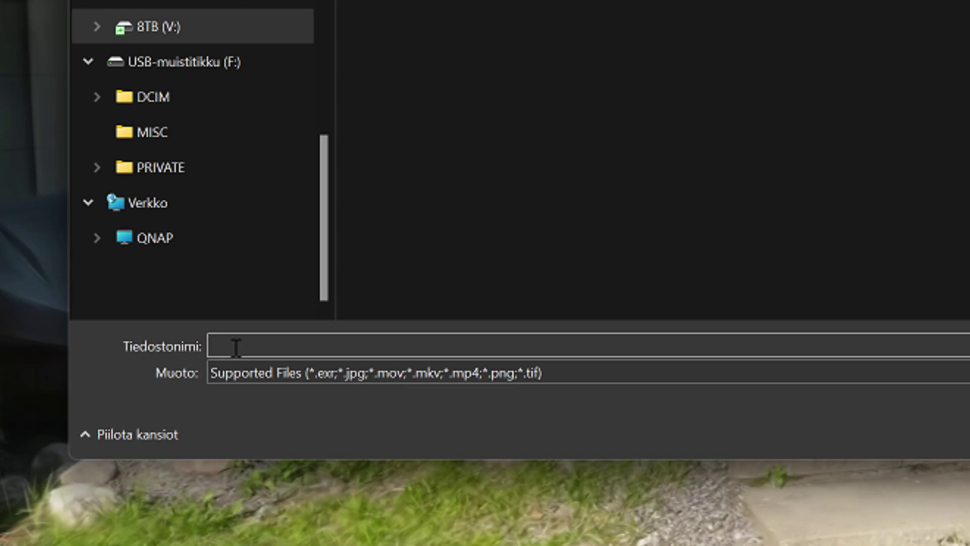
pyautogui.write('Stairs03')
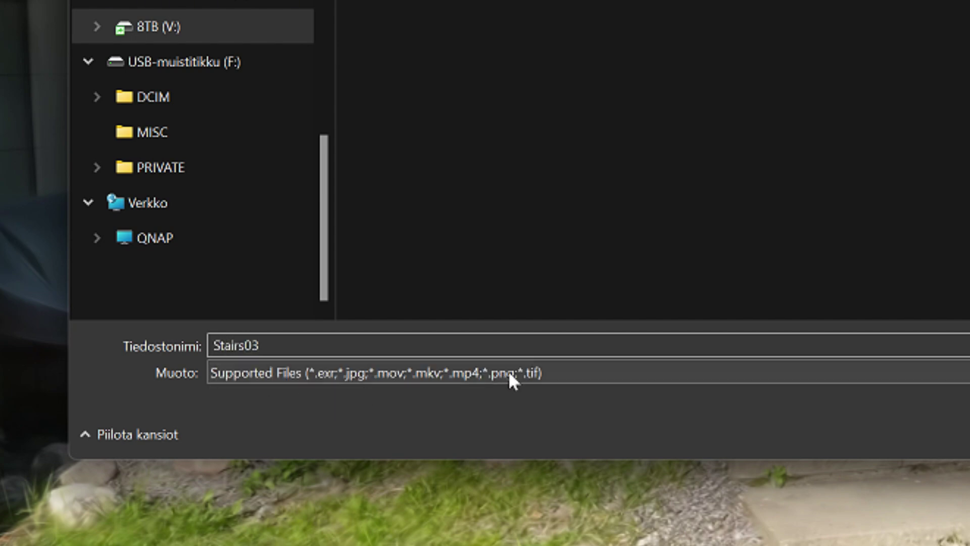
pyautogui.click(508, 372)
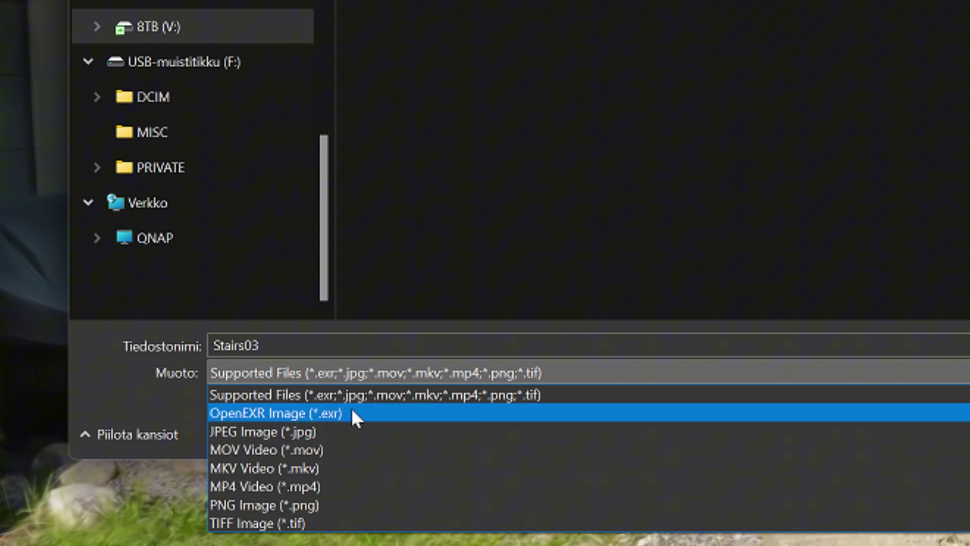
# - Add the .mp4 extension so the output file is Stairs03.mp4
pyautogui.click(318, 359)
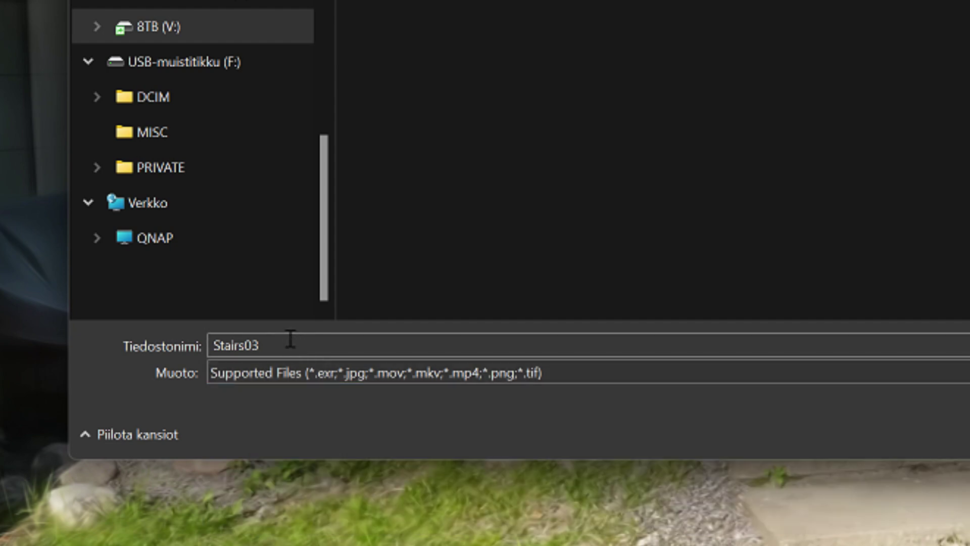
pyautogui.doubleClick(288, 346)
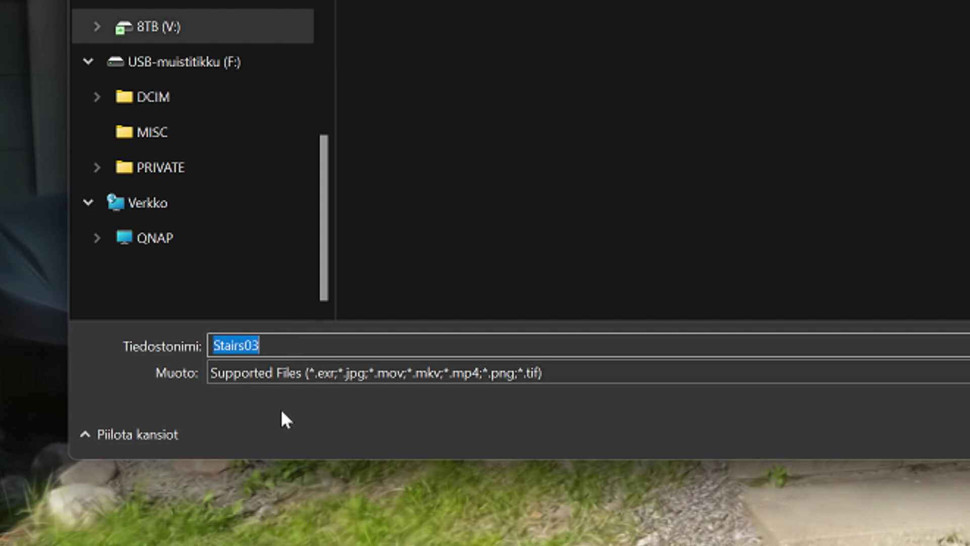
pyautogui.press('End')
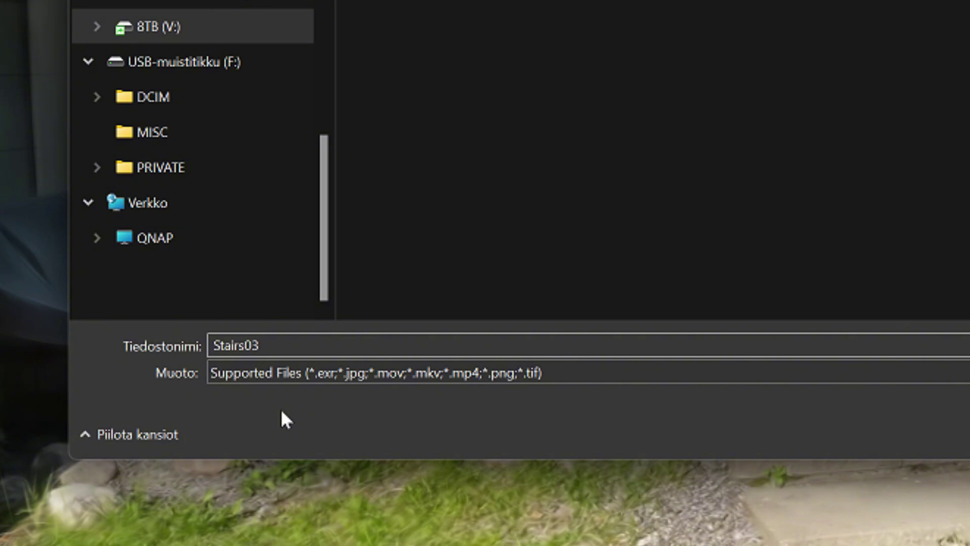
pyautogui.write('.mp4')
# - Save Stairs03.mp4 as the output and render the camera animation
pyautogui.click(745, 449)
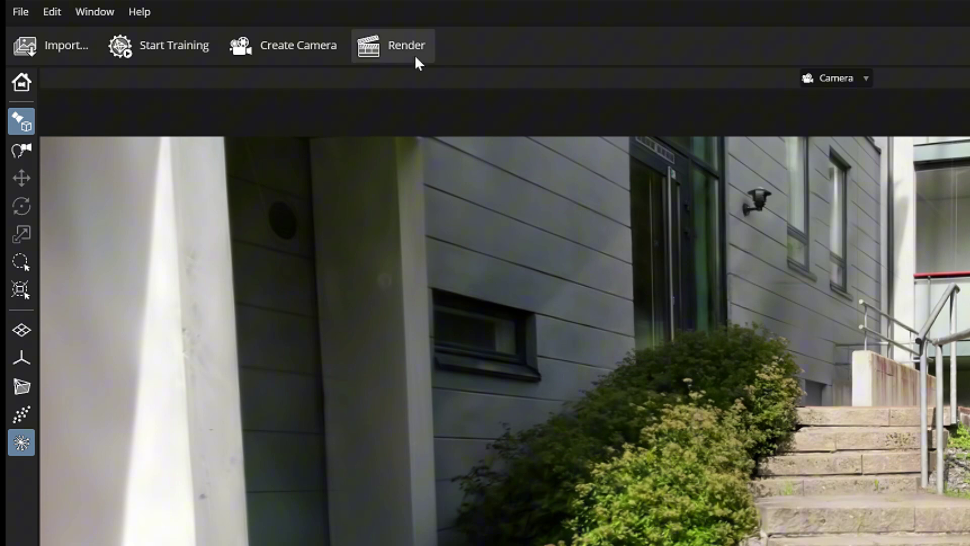
pyautogui.click(416, 56)
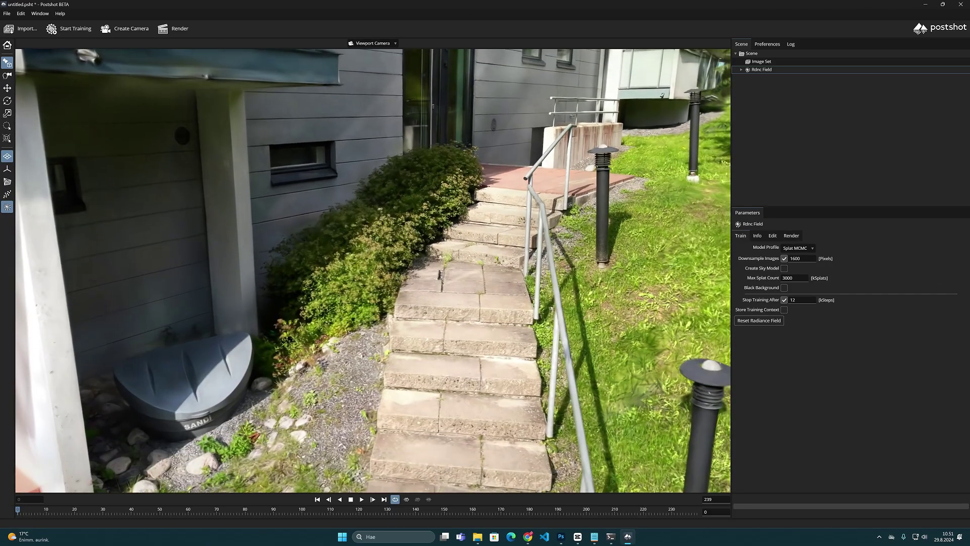
# - Move the viewport camera forward up the stone stairs, turning right toward the building
pyautogui.moveTo(374, 192); pyautogui.dragTo(413, 185)
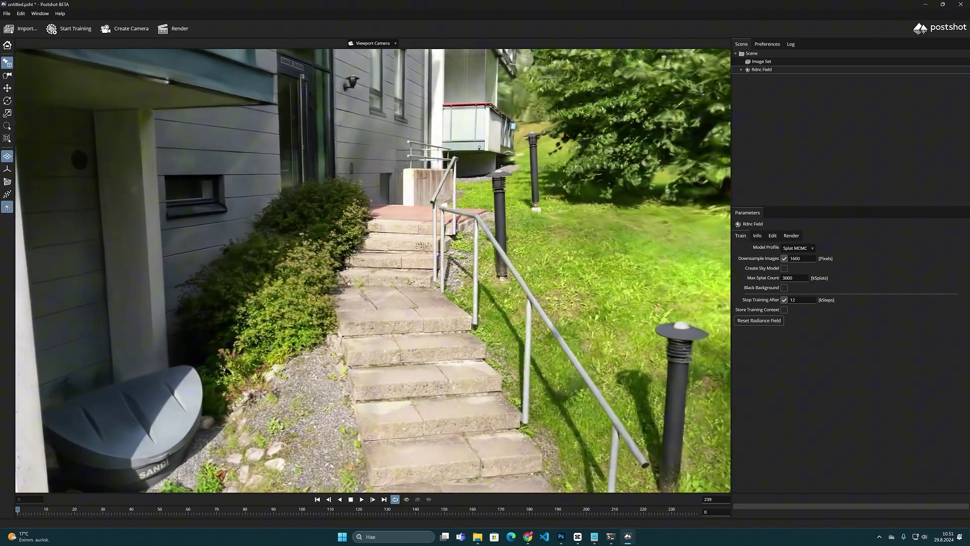
pyautogui.scroll(-5, 412, 185)
pyautogui.scroll(5, 412, 185)
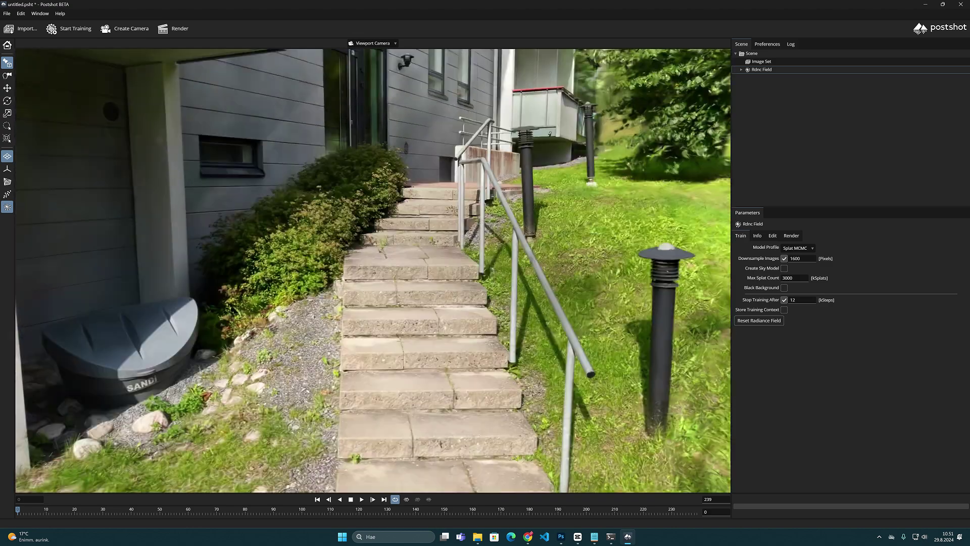
pyautogui.scroll(5, 413, 185)
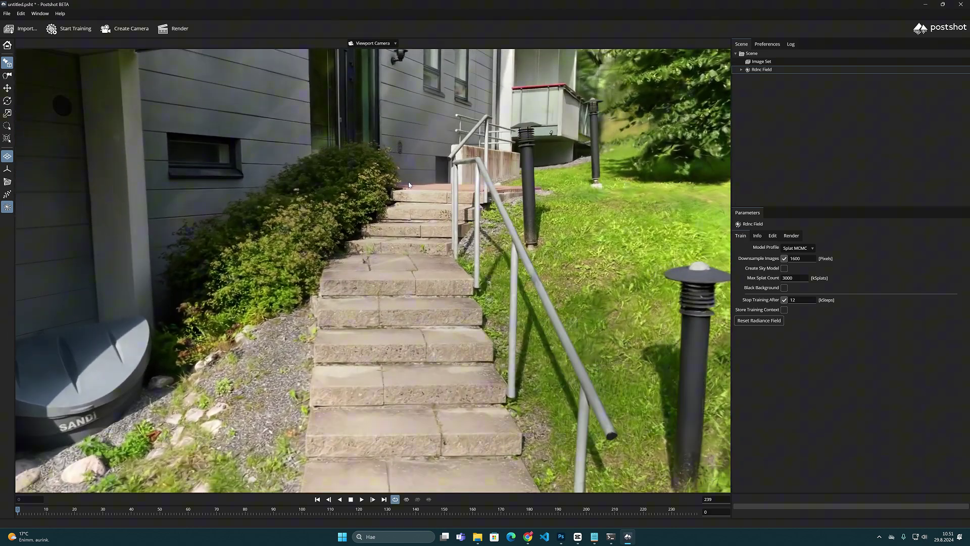